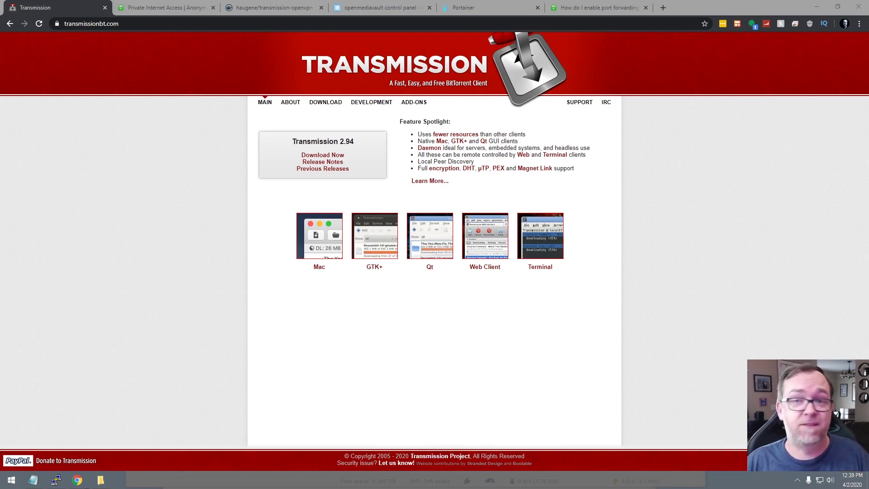
View and close the Private Internet Access page, and examine the docker run example on the haugene/transmission-openvpn Docker Hub page
click(188, 5)
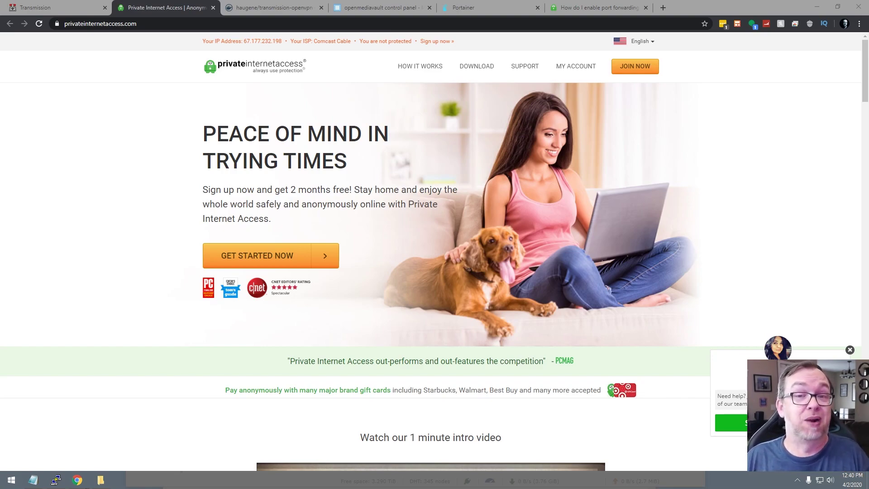
middle_click(181, 8)
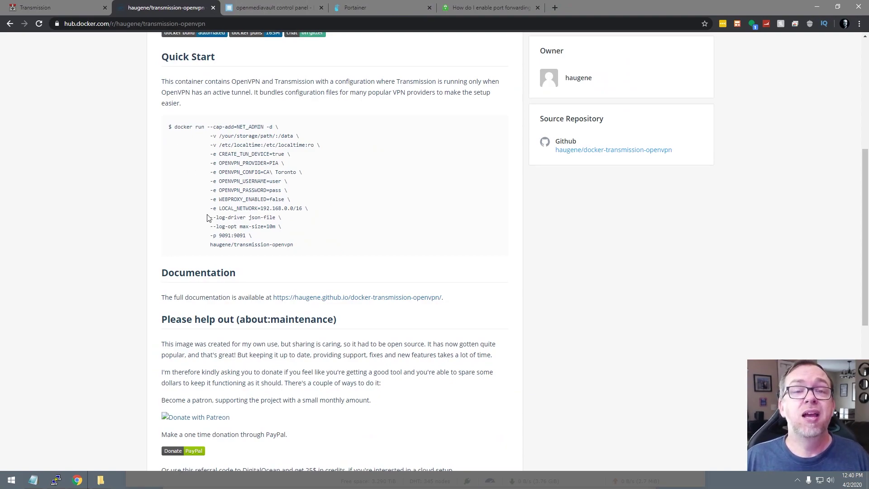
scroll(208, 222, up, 3)
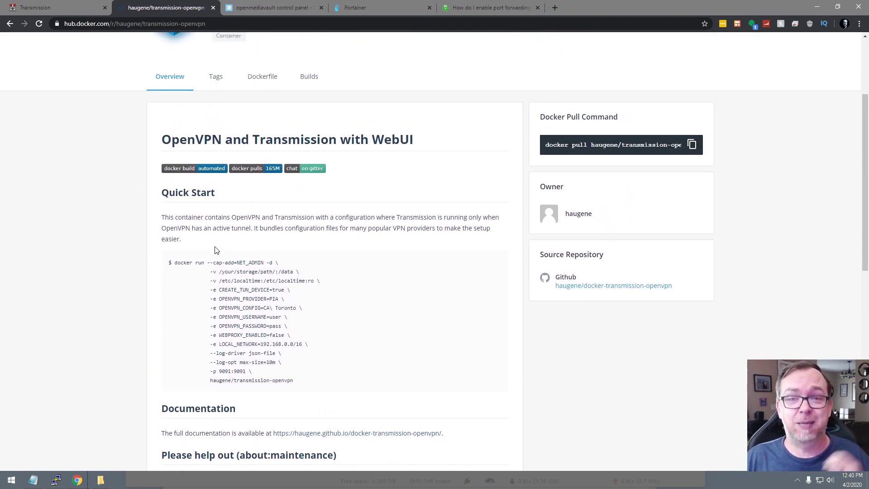
scroll(217, 244, up, 3)
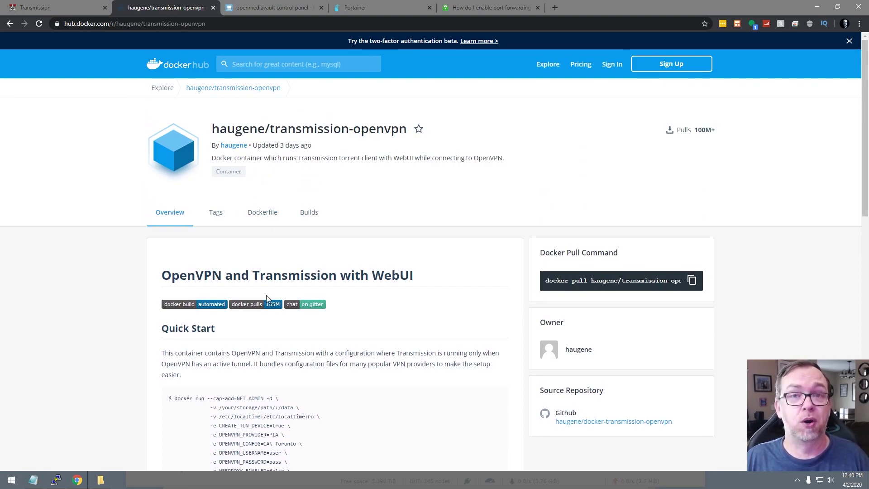
scroll(267, 294, down, 4)
scroll(258, 276, up, 3)
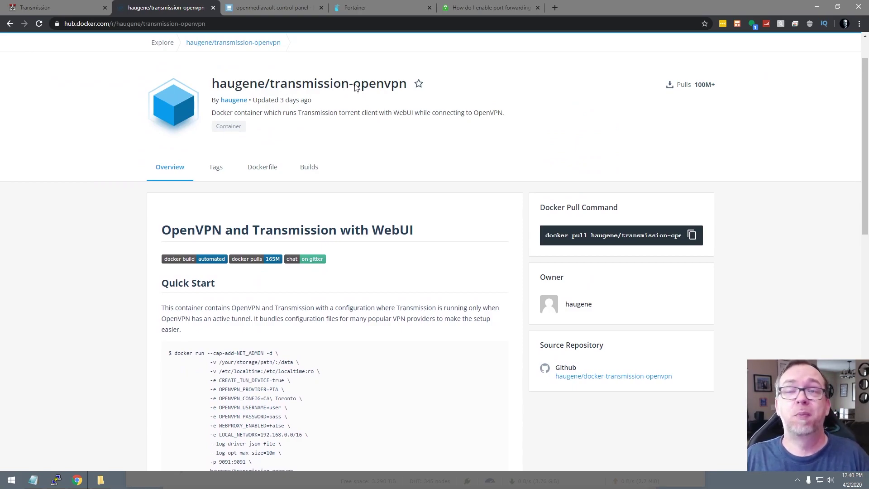
scroll(300, 172, down, 2)
scroll(299, 190, down, 1)
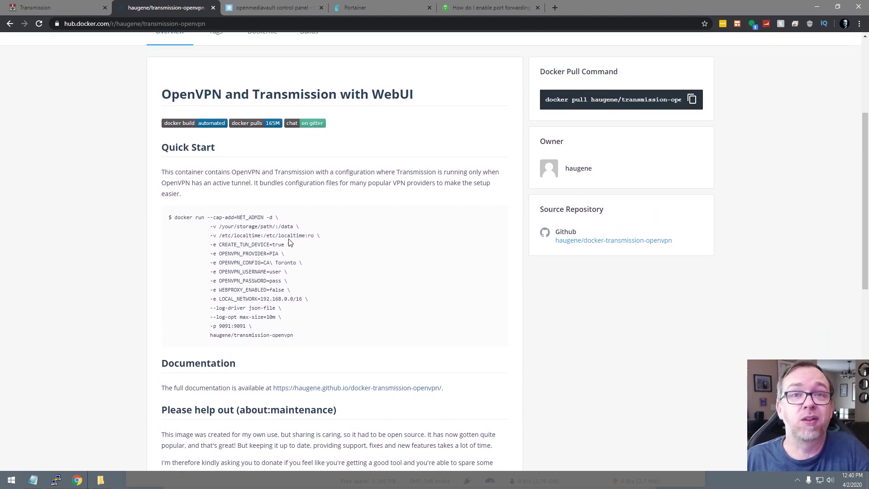
scroll(266, 277, down, 9)
scroll(264, 274, up, 7)
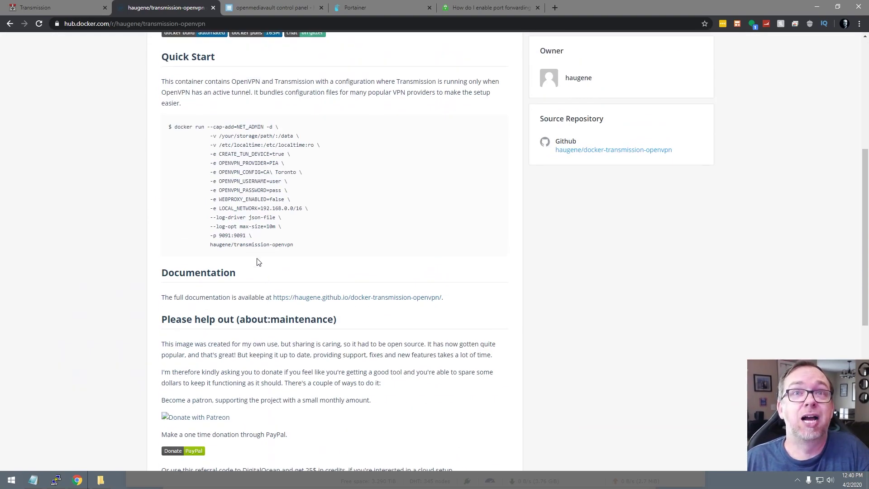
drag(175, 126, 304, 252)
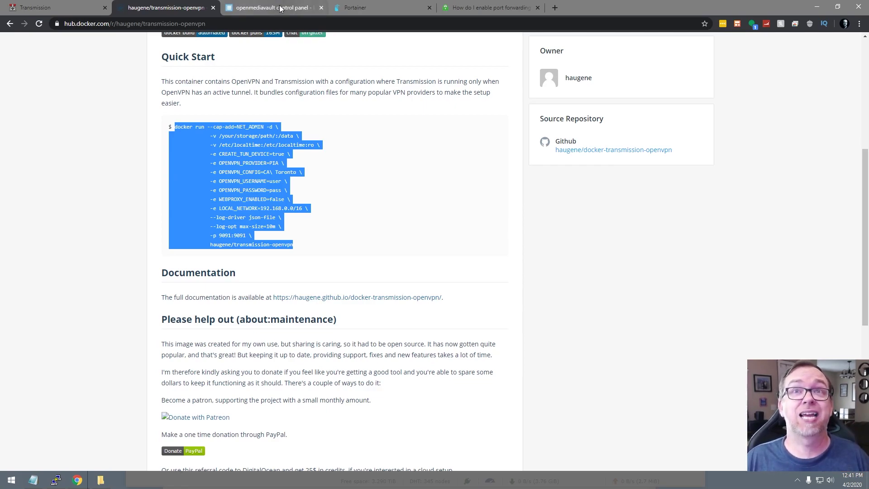
Switch to Portainer, start a new stack and paste the copied transmission-openvpn compose definition into its web editor
click(354, 8)
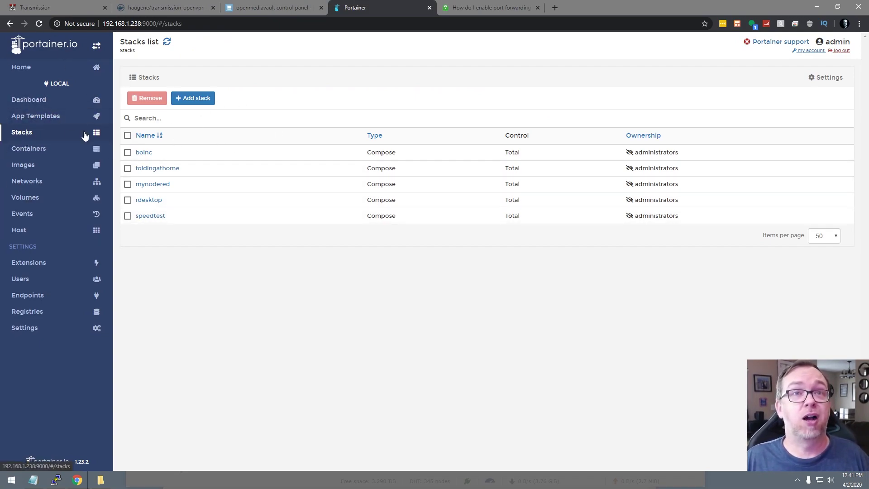
click(193, 101)
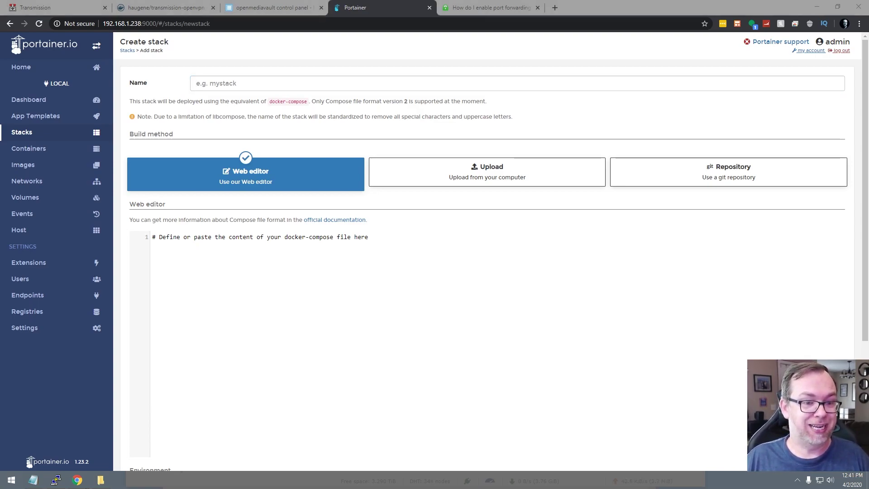
click(209, 312)
key(ctrl+v)
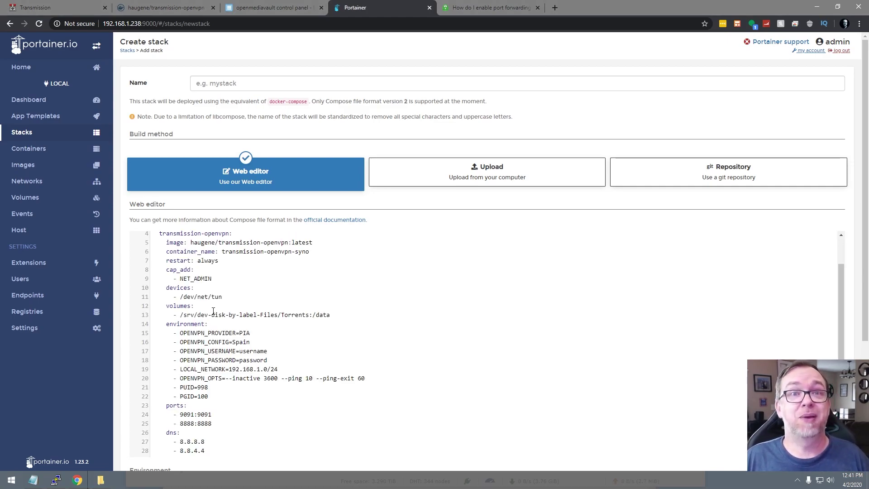
Copy the container name from the compose definition and name the stack transmission-openvpn-syno
scroll(215, 299, up, 1)
drag(218, 273, 310, 283)
key(ctrl+c)
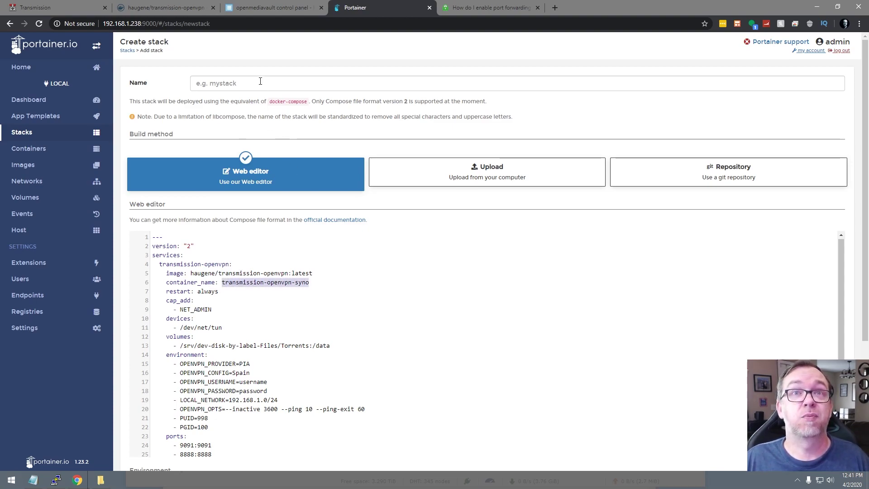
click(260, 82)
key(ctrl+v)
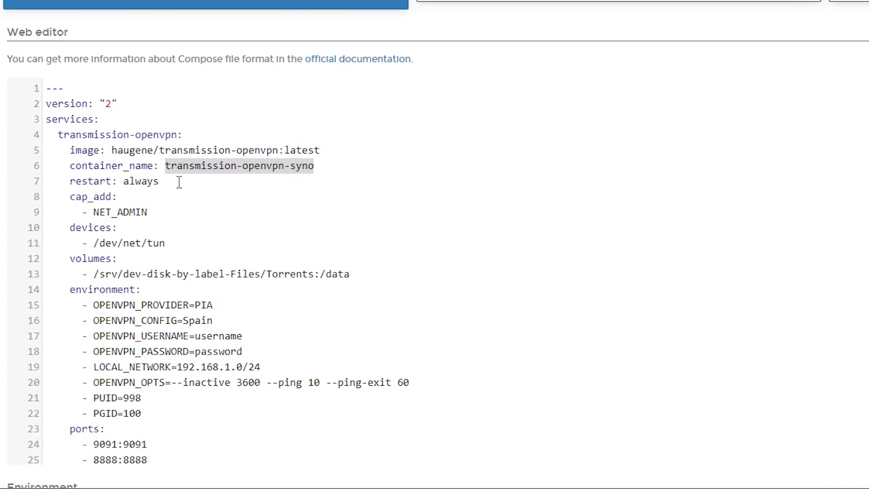
Review the compose definition's service header, NET_ADMIN capability, tun device and host path of the data volume
drag(227, 291, 147, 255)
drag(36, 119, 26, 87)
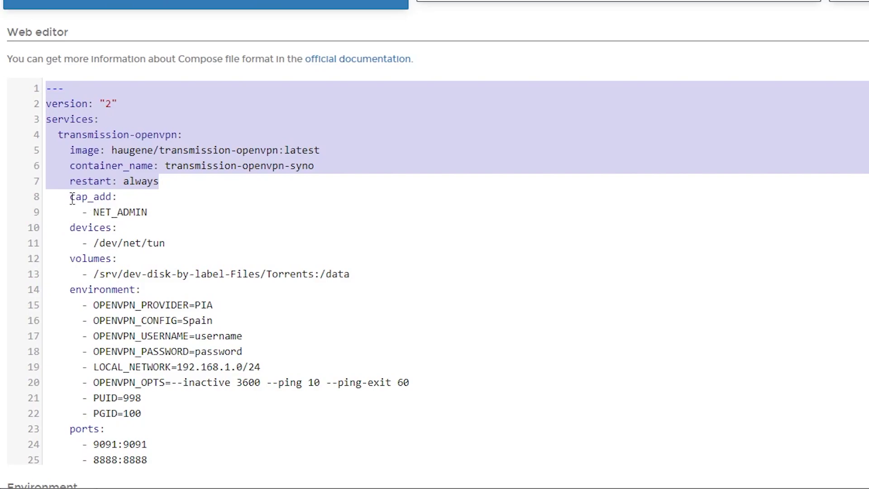
drag(72, 199, 147, 212)
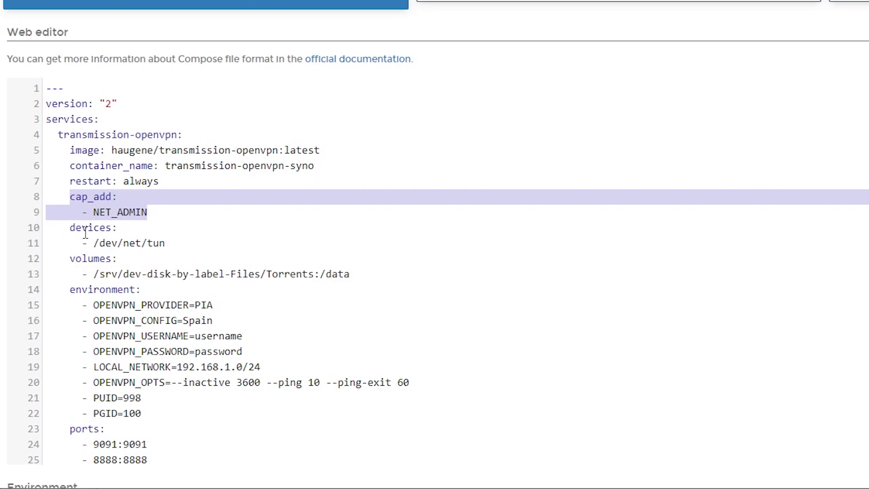
drag(95, 244, 184, 242)
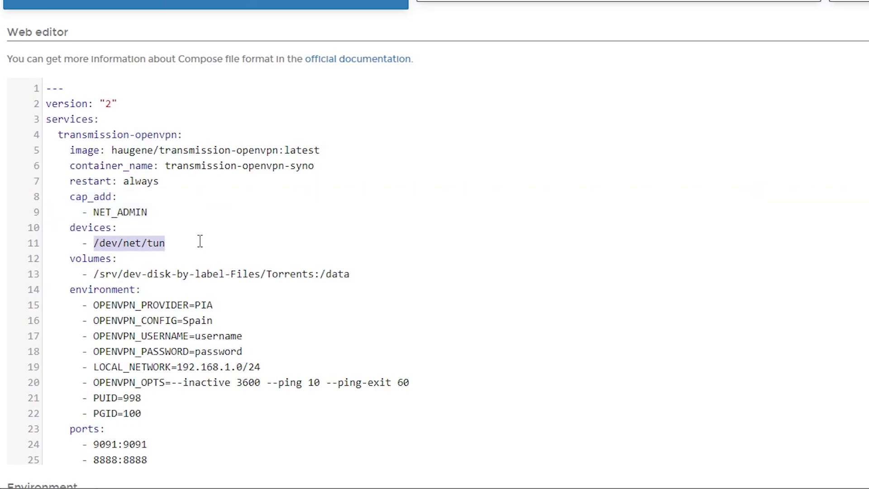
drag(94, 273, 314, 279)
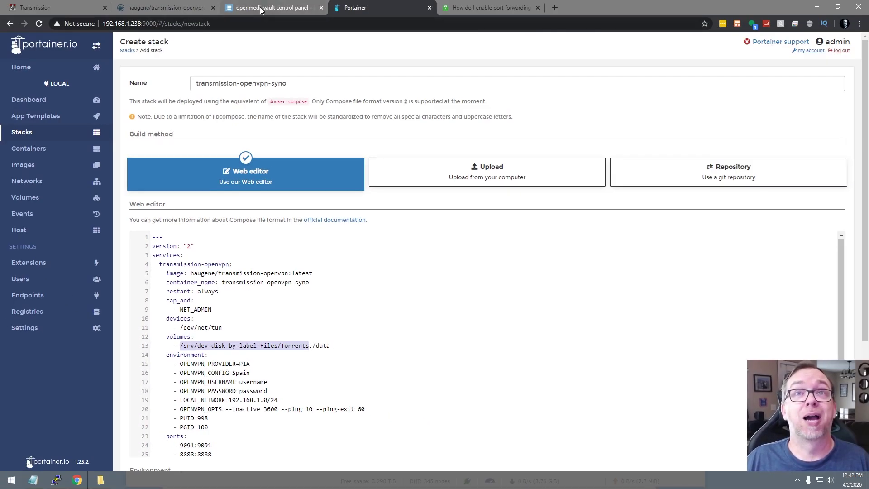
Switch to openmediavault and create a shared folder named Torrents on the Files device with Everyone: read/write permissions
click(261, 9)
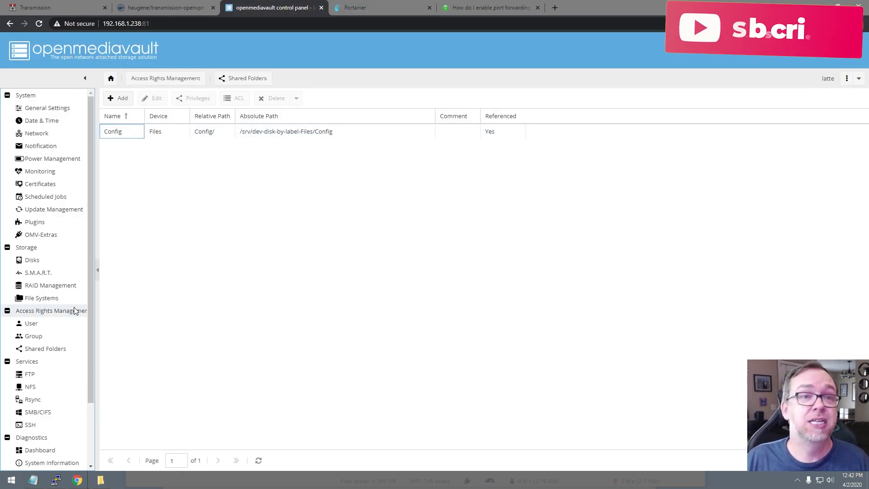
click(37, 351)
click(115, 98)
click(233, 181)
text(Torrent)
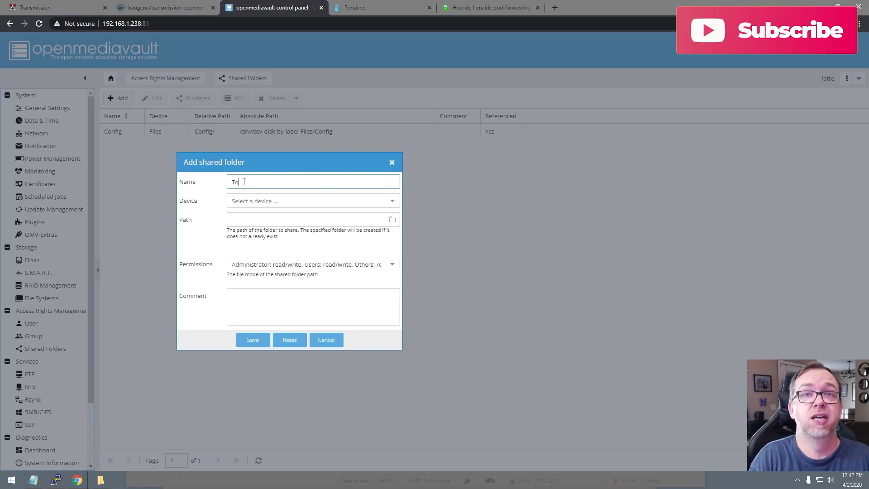
click(345, 200)
click(311, 216)
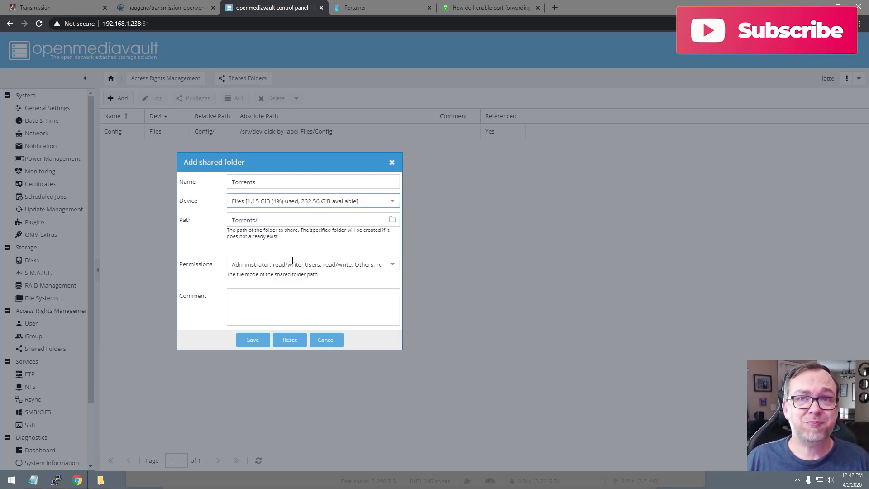
click(292, 262)
scroll(271, 393, down, 1)
click(270, 399)
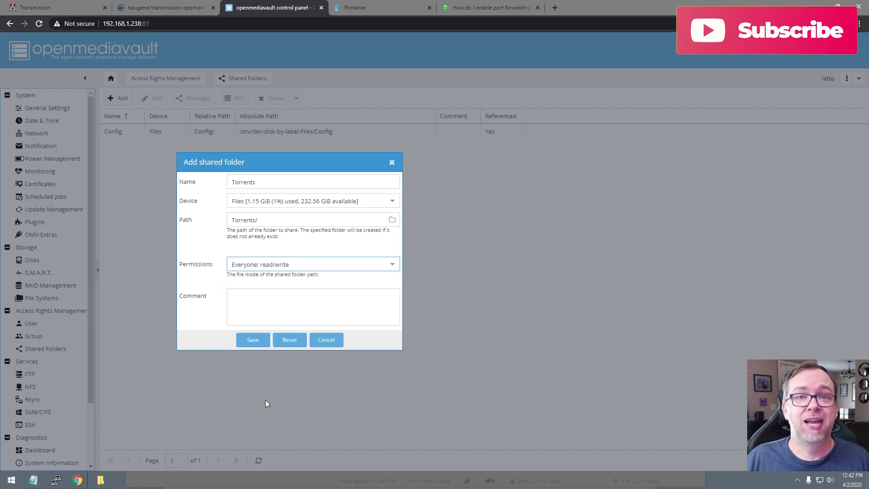
click(253, 342)
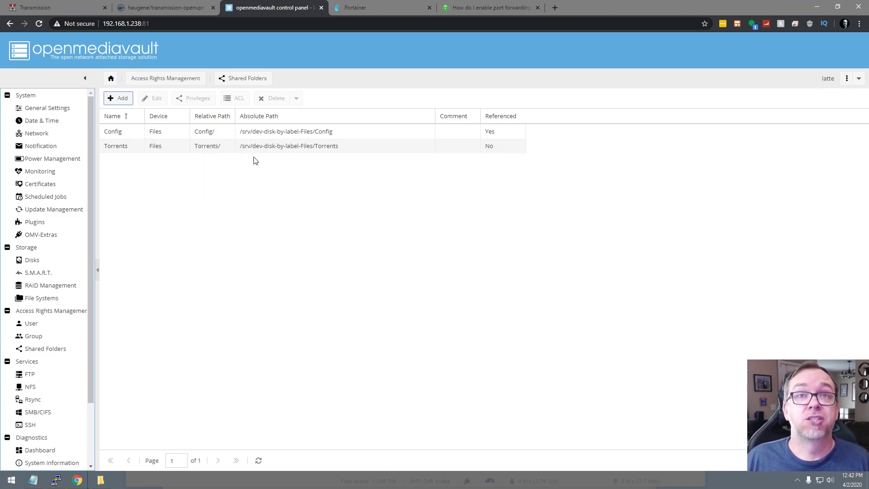
Inspect the Torrents folder's absolute path in the page source and check it against the volume path in the Portainer stack
click(267, 147)
right_click(268, 147)
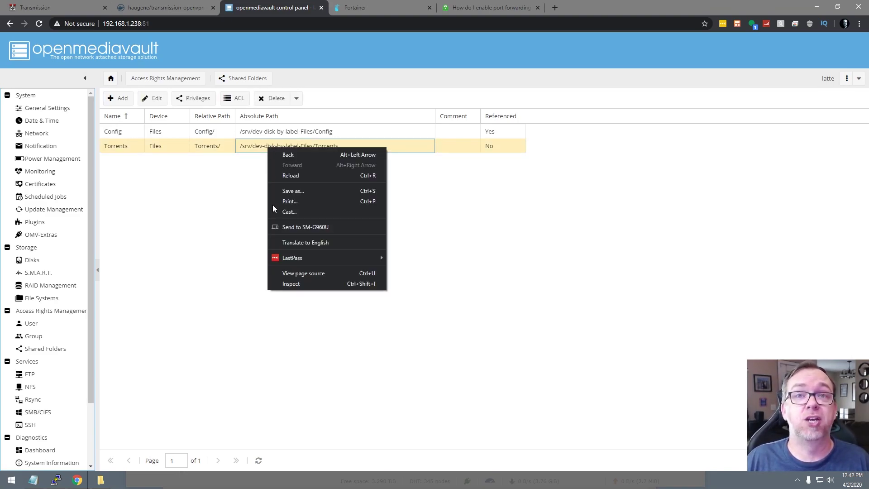
click(287, 285)
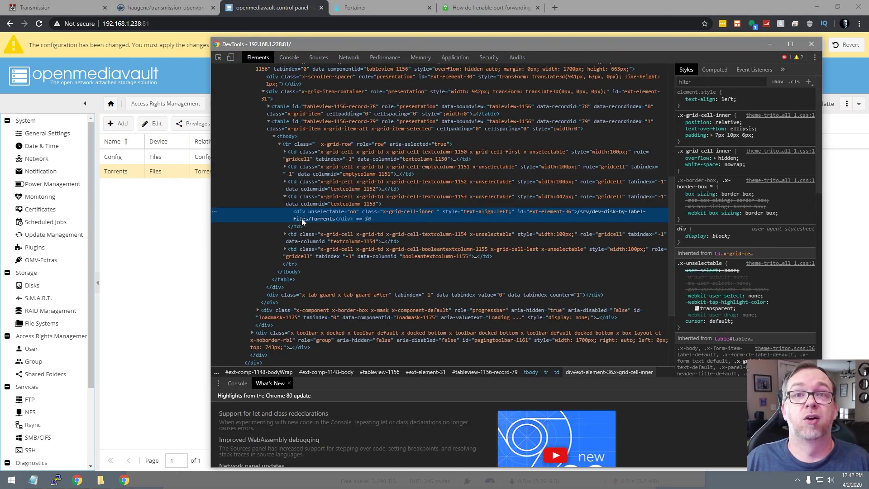
click(169, 14)
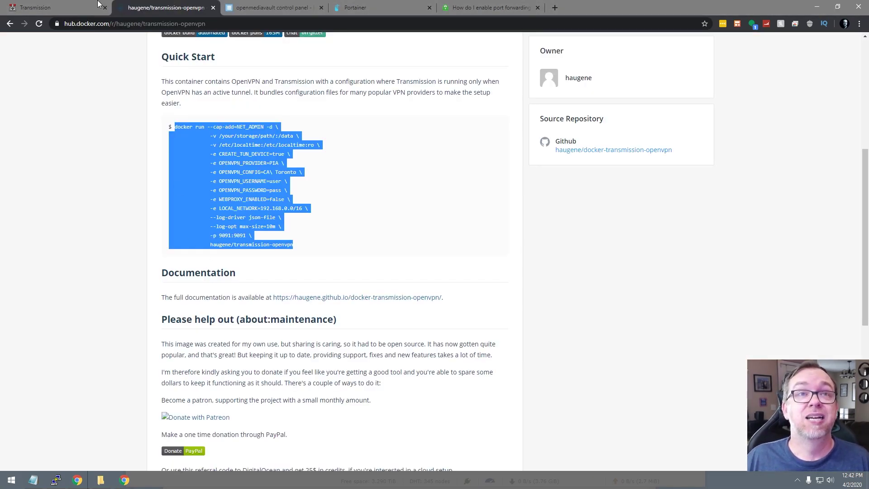
click(75, 4)
click(357, 7)
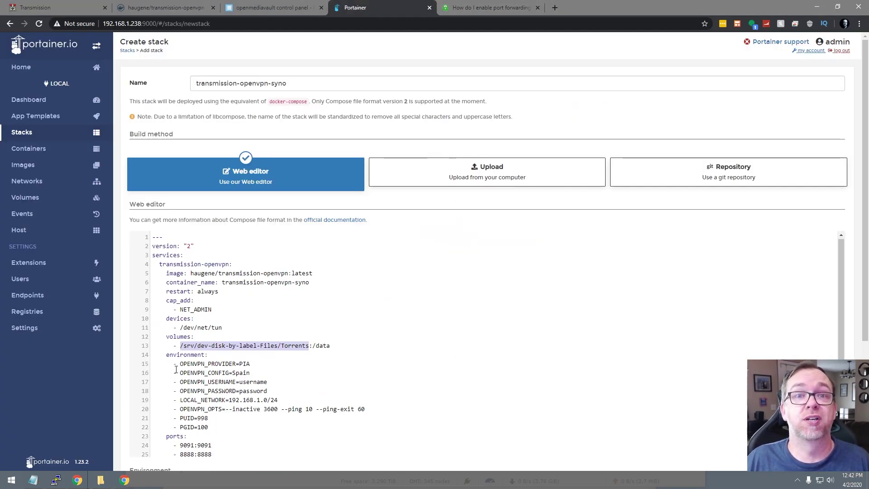
drag(181, 346, 309, 347)
click(309, 346)
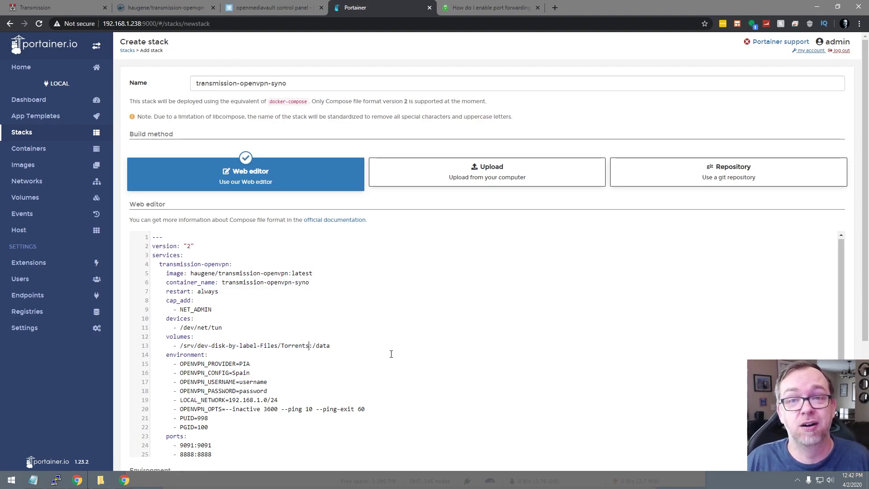
Add an SMB/CIFS share in openmediavault for the Torrents folder with Public set to Only guests, and apply the configuration changes
click(273, 7)
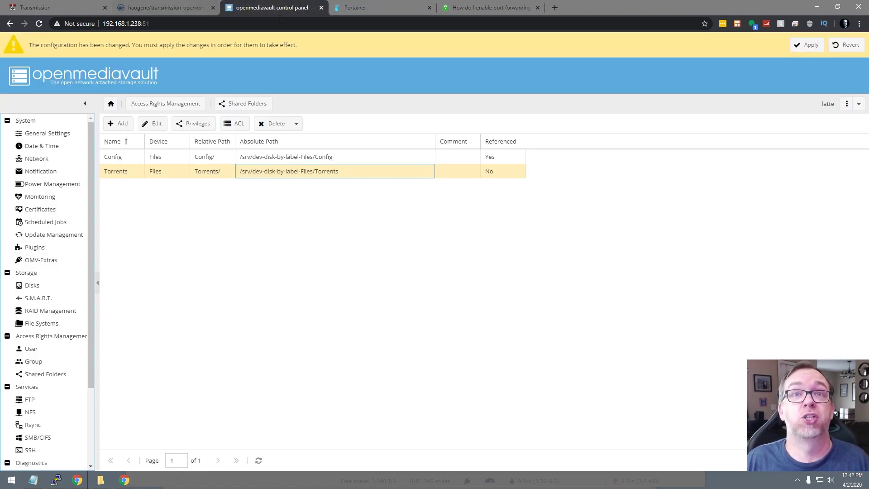
click(43, 338)
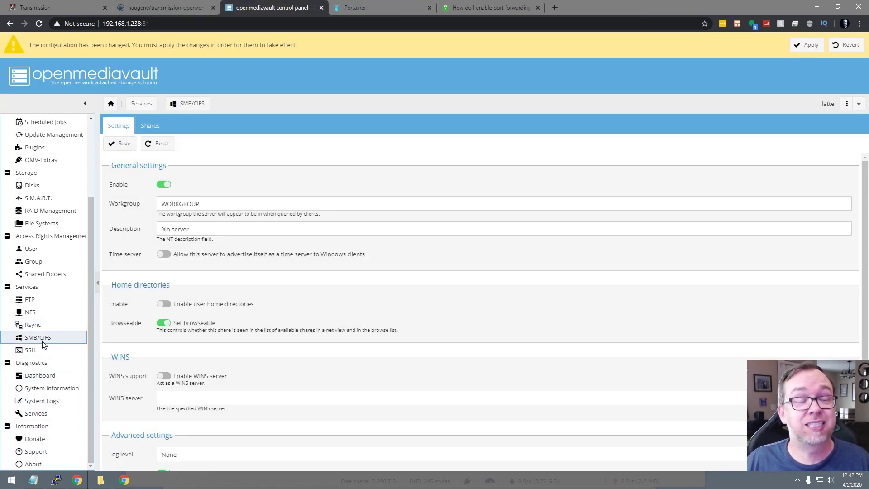
click(152, 127)
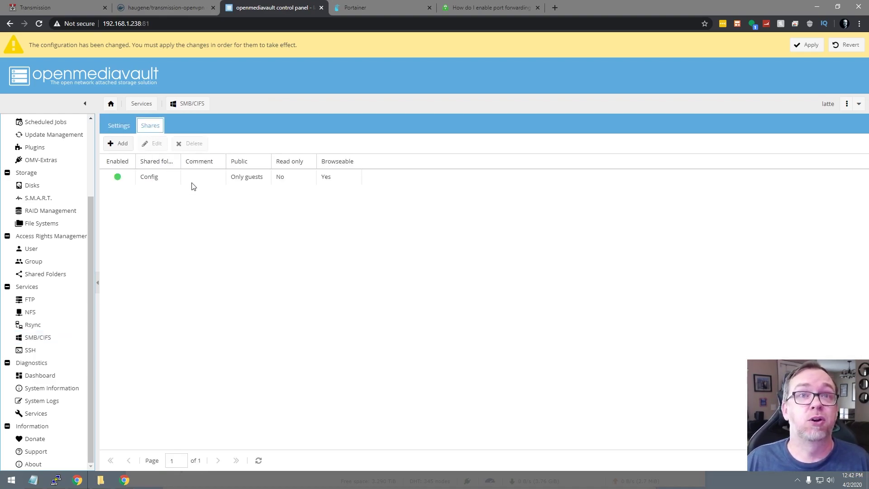
click(118, 145)
click(399, 209)
click(250, 235)
click(240, 261)
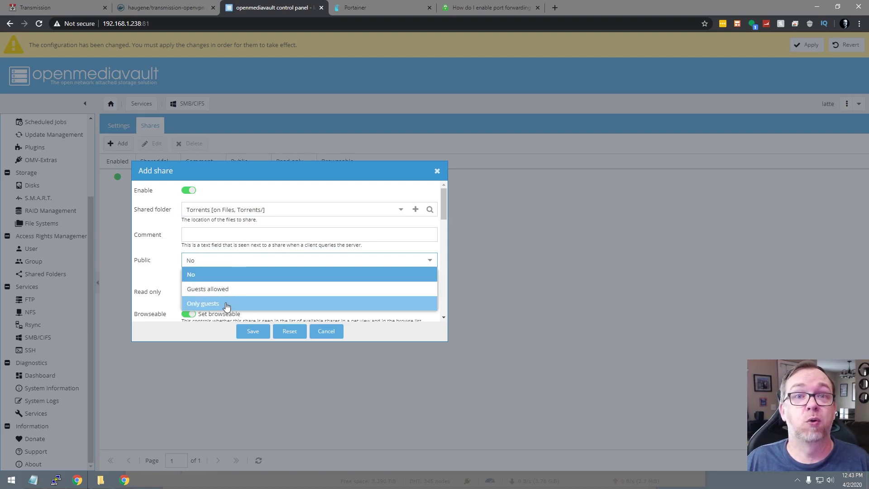
click(228, 304)
click(253, 331)
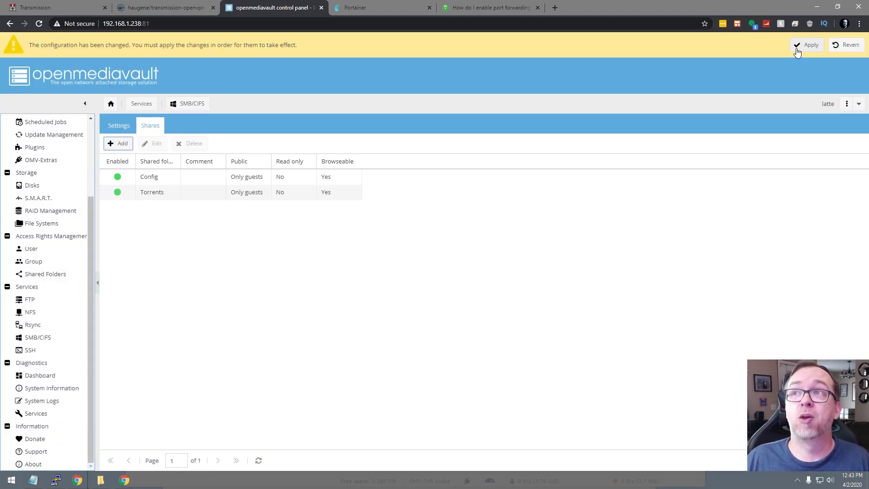
click(798, 47)
click(415, 276)
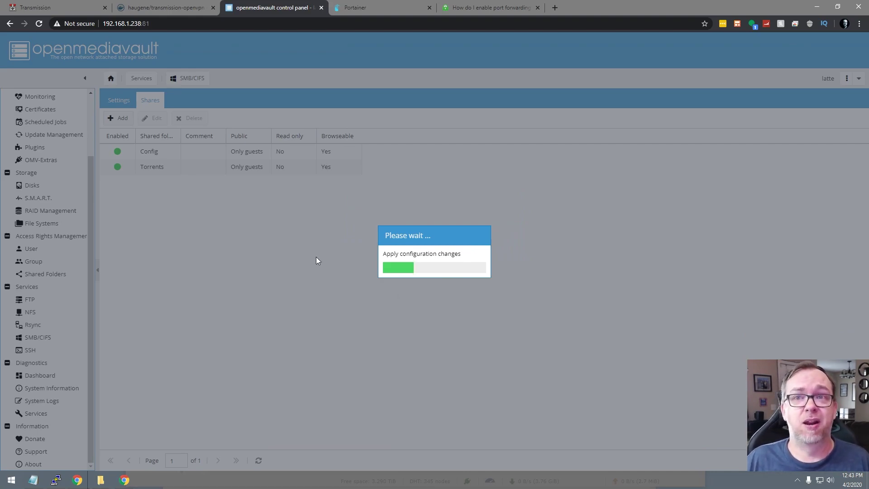
Switch back to the Portainer stack and review the environment section's OPENVPN_PROVIDER and OPENVPN_CONFIG entries
click(346, 6)
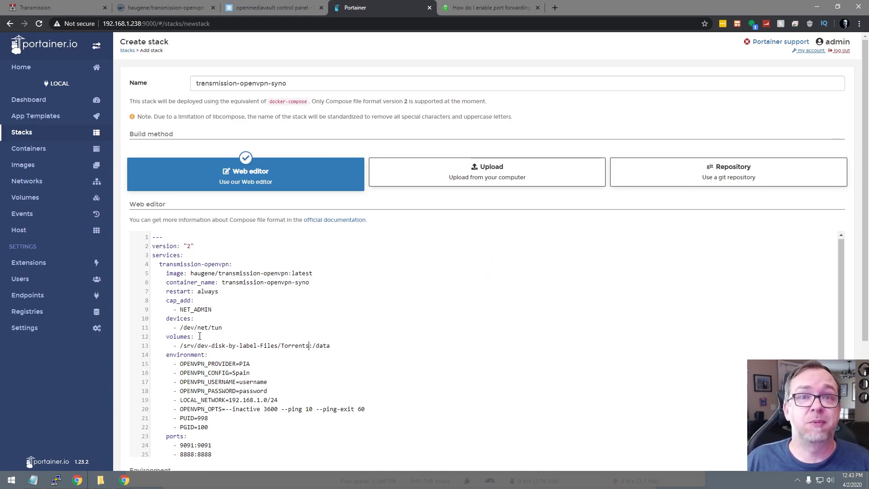
drag(167, 355, 261, 425)
click(250, 399)
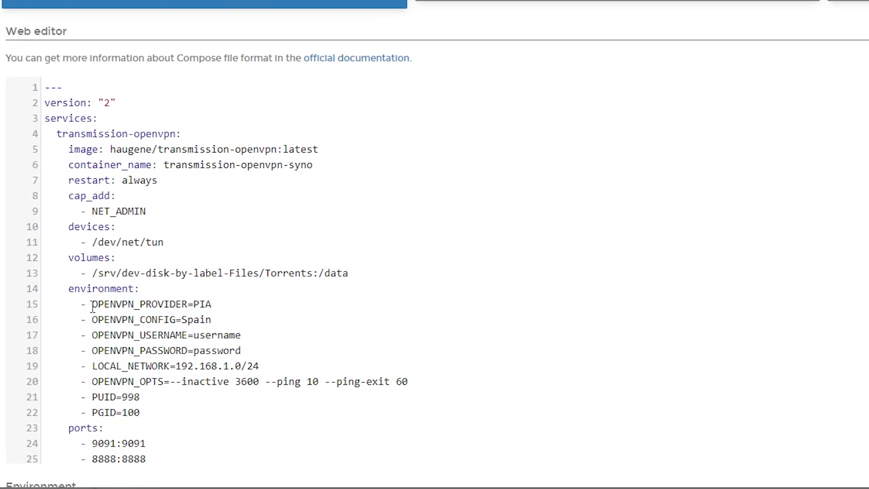
drag(92, 304, 214, 303)
drag(93, 319, 206, 320)
click(206, 320)
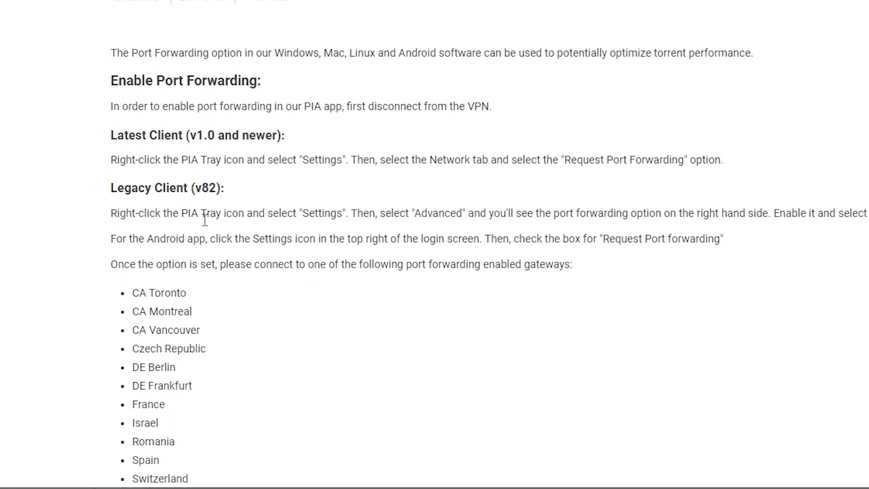
Check the OPENVPN_CONFIG location in the stack against the port forwarding enabled gateways listed in the PIA help article
scroll(205, 219, down, 3)
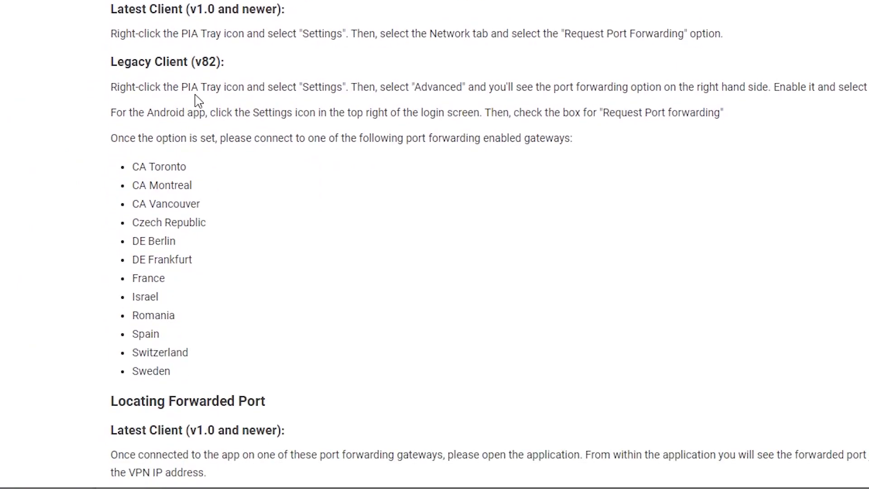
scroll(192, 100, down, 3)
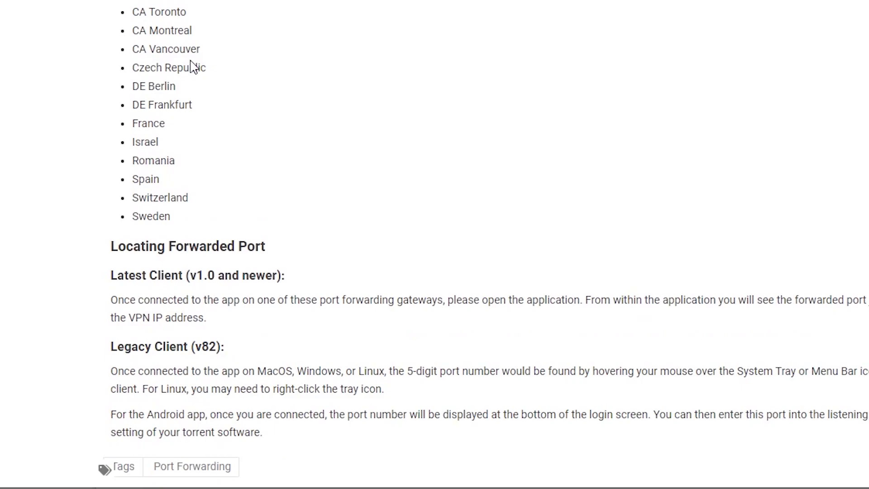
drag(131, 10, 190, 223)
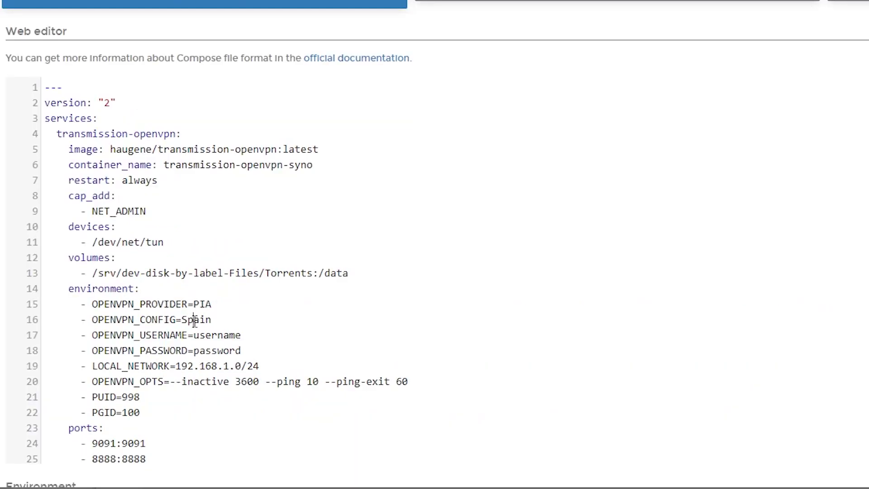
double_click(194, 319)
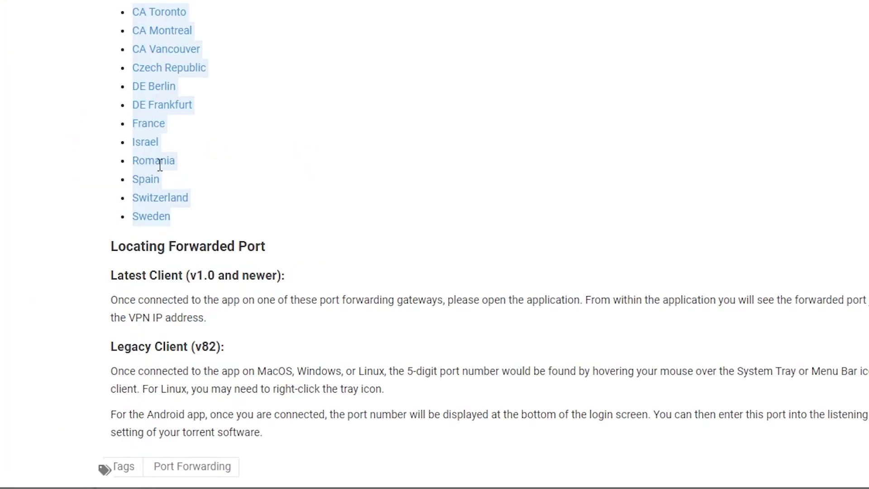
click(148, 117)
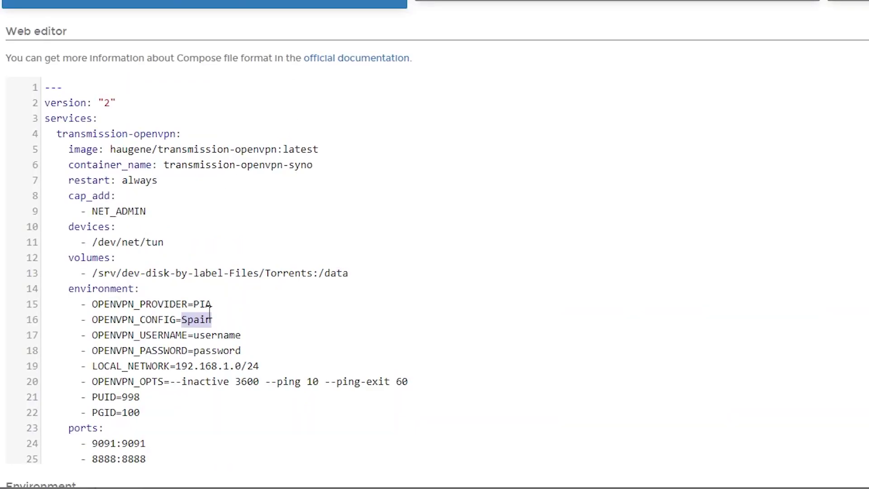
click(209, 310)
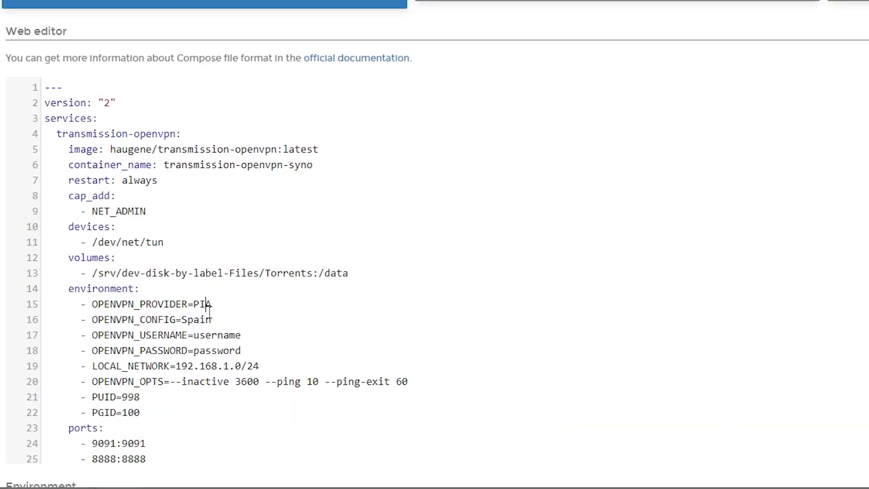
Try 0 as the third octet of the LOCAL_NETWORK address and restore the value to 192.168.1.0/24
double_click(210, 336)
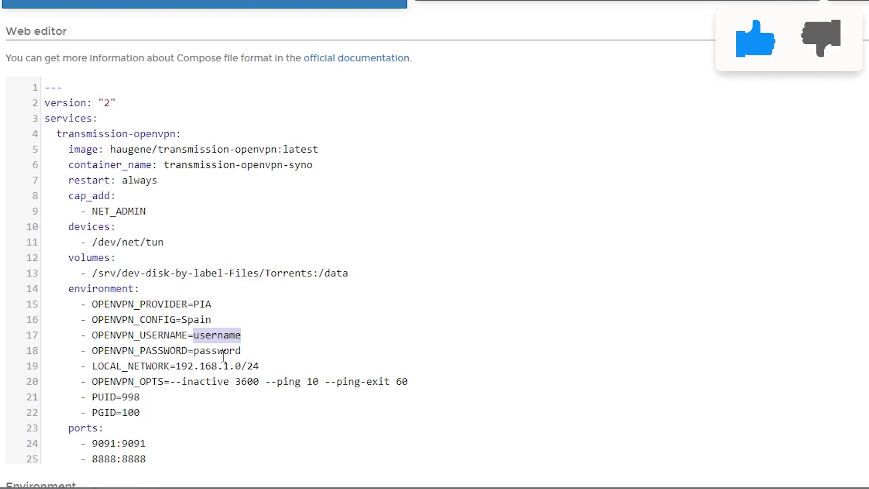
drag(225, 365, 230, 366)
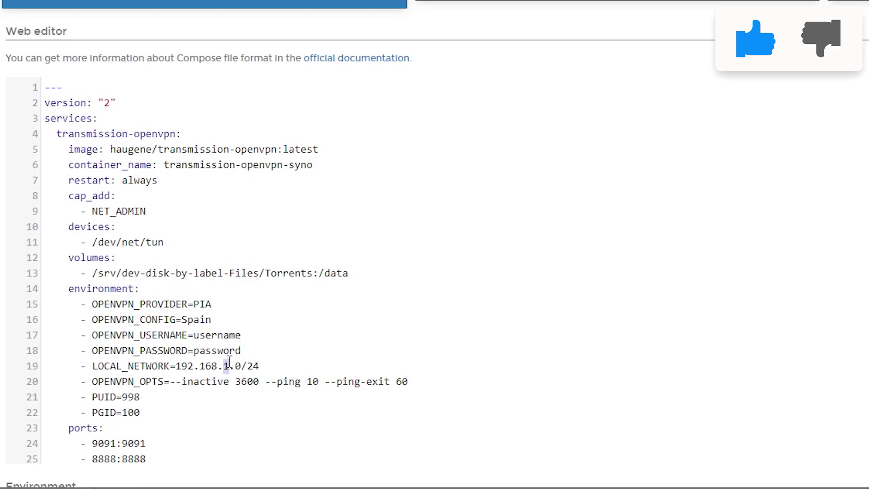
text(0)
key(shift+Left)
text(1)
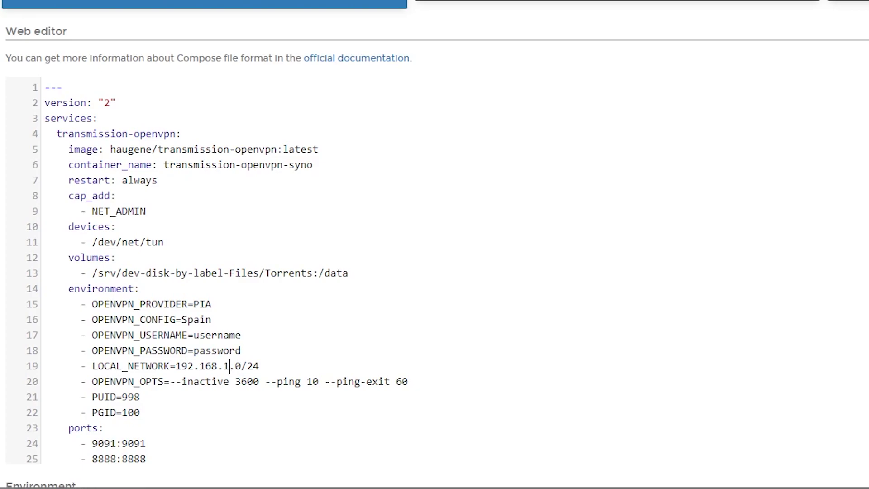
Switch to the PuTTY session, clear the terminal, run id admin, and compare its IDs with PUID and PGID in the stack
key(alt+Tab)
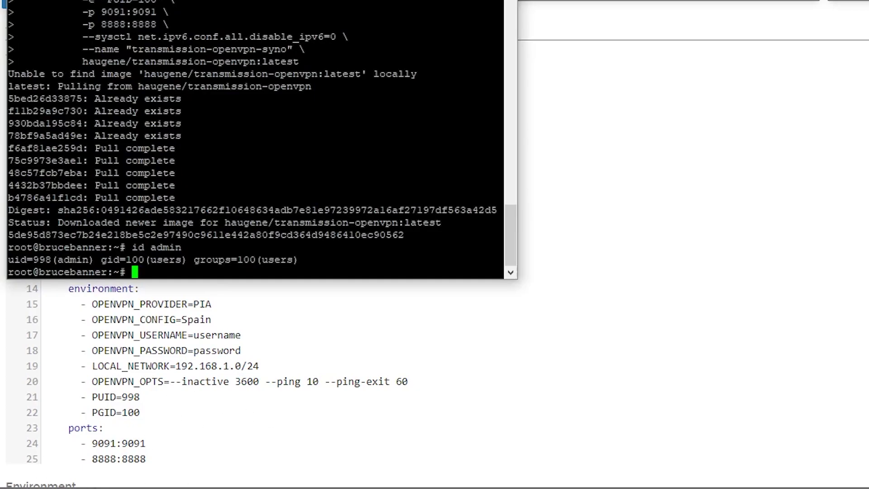
text(clear)
key(Return)
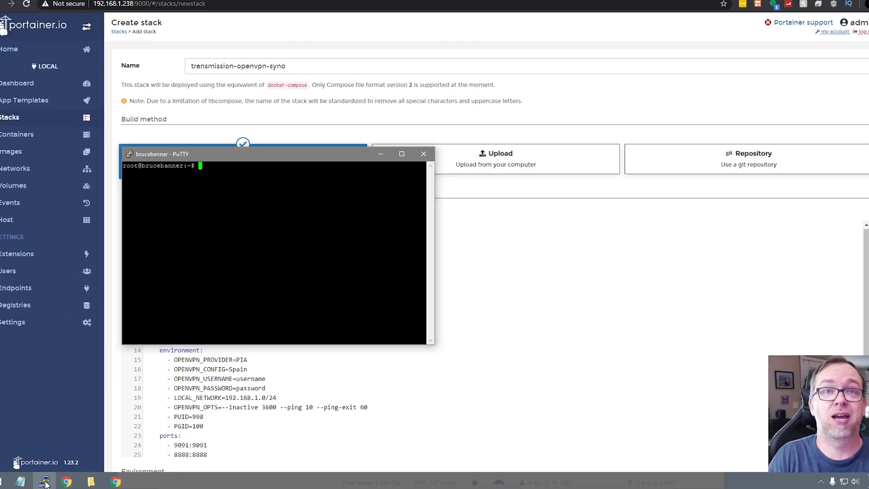
text(id )
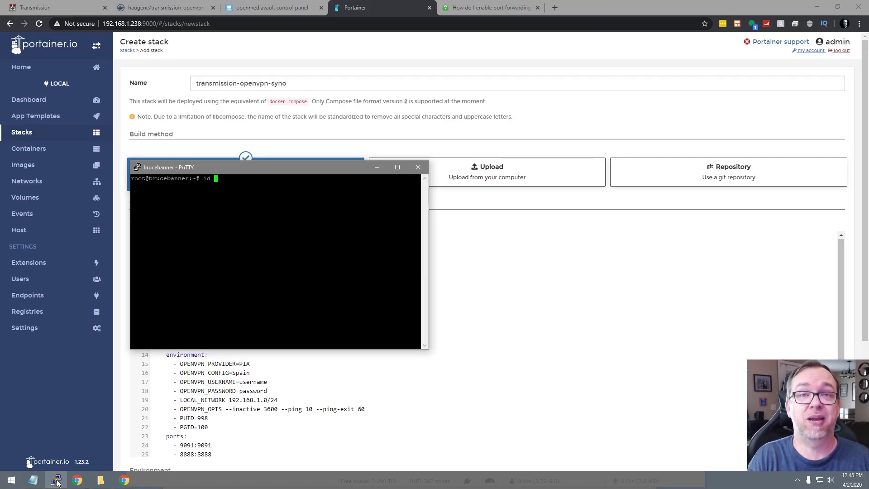
text(admin)
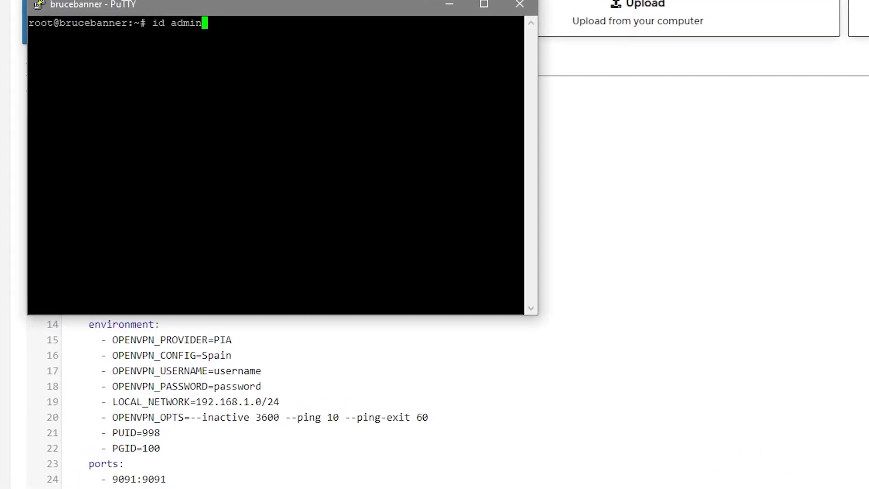
key(Return)
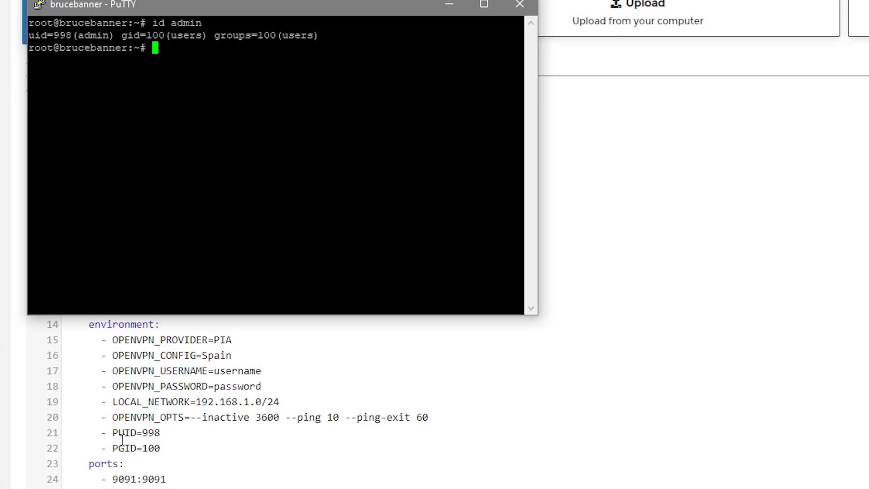
click(161, 448)
Review the two port mappings and the two DNS servers at the end of the compose definition
scroll(179, 434, down, 1)
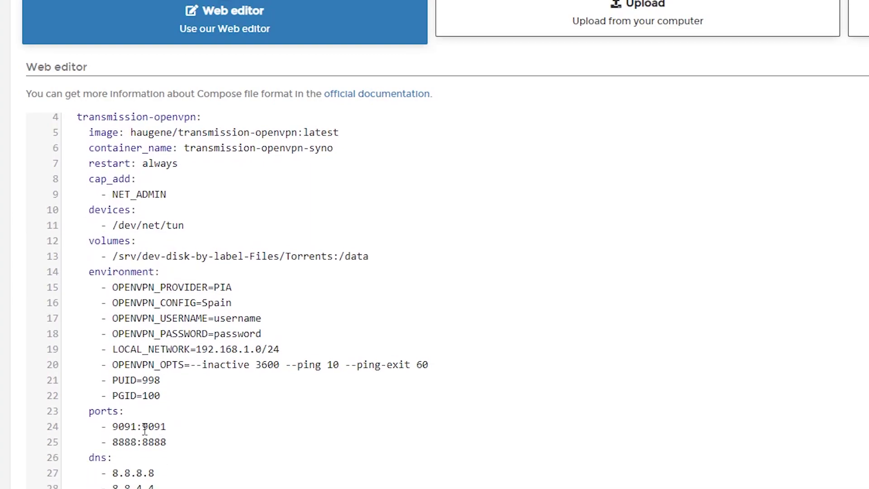
drag(113, 426, 169, 426)
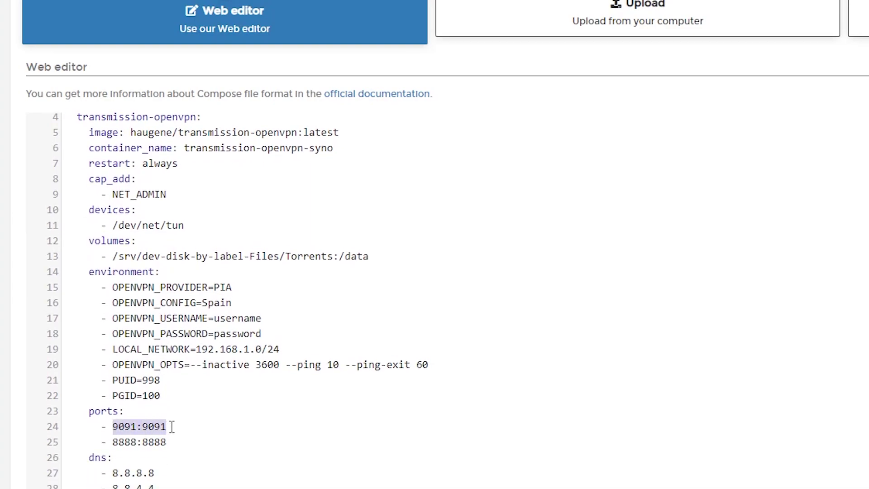
click(114, 442)
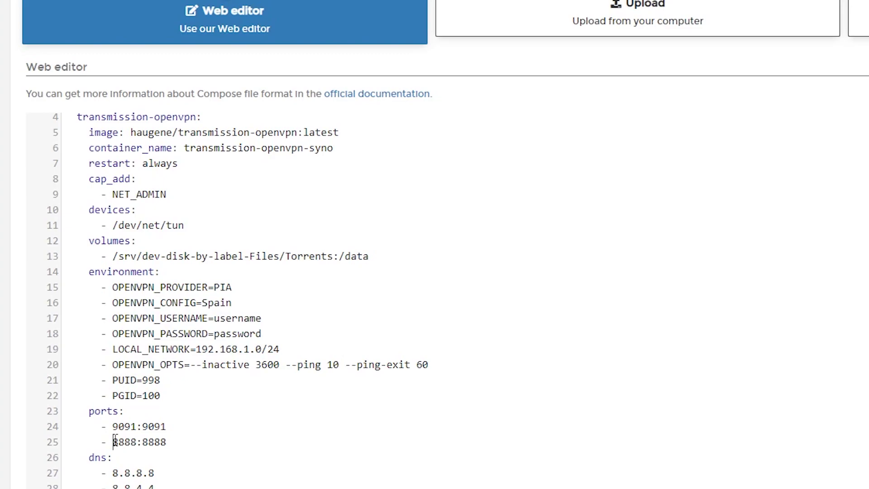
scroll(116, 440, down, 3)
drag(114, 319, 177, 334)
click(174, 336)
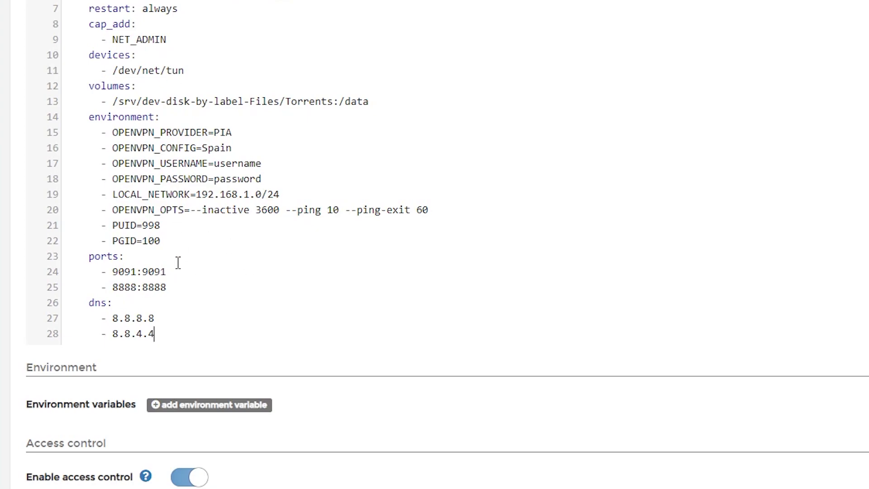
Look over the complete compose definition once more and deploy the transmission-openvpn-syno stack
scroll(174, 232, up, 1)
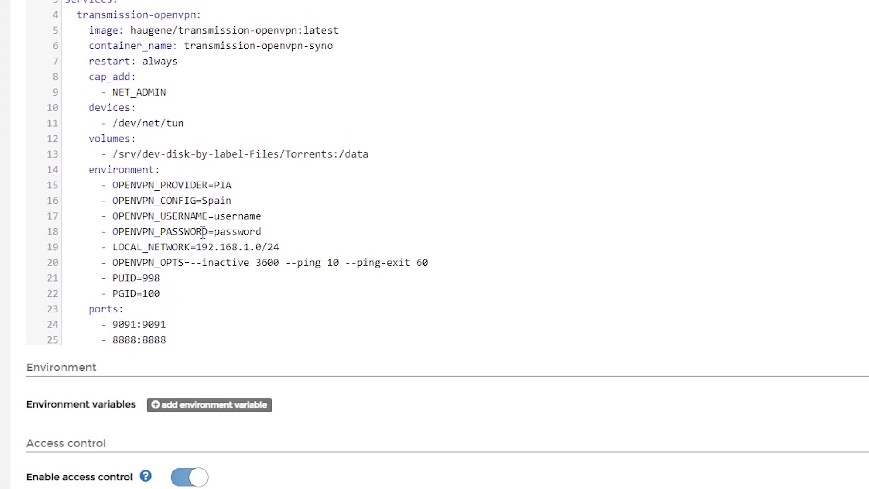
scroll(208, 227, up, 3)
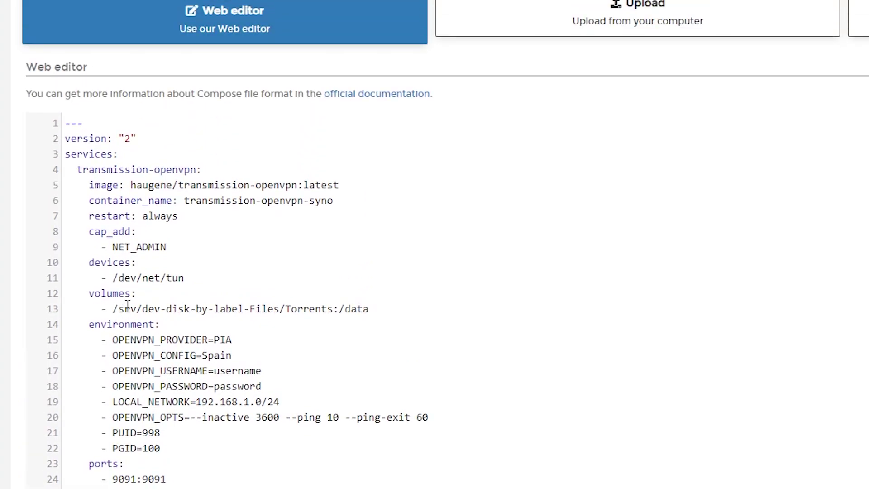
scroll(128, 306, down, 1)
scroll(190, 324, down, 6)
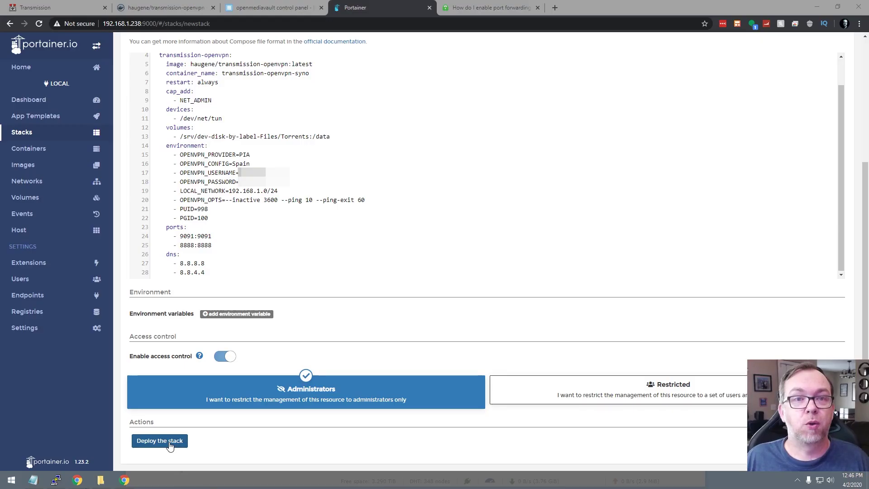
click(92, 466)
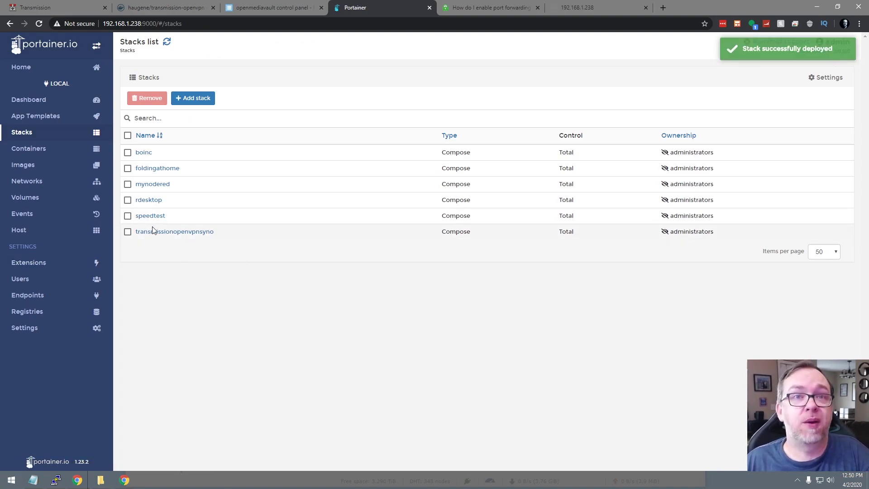
Open the deployed Transmission stack and inspect the logs of its transmission-openvpn-syno container
click(153, 231)
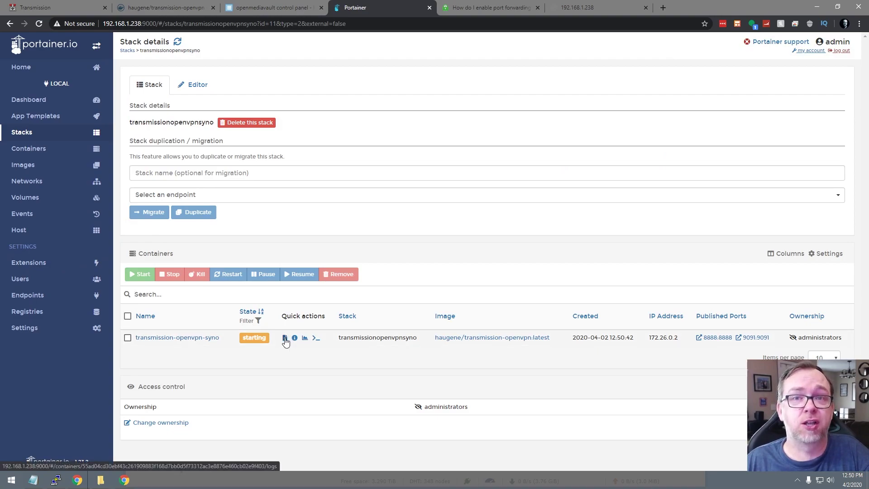
click(285, 341)
scroll(285, 340, down, 2)
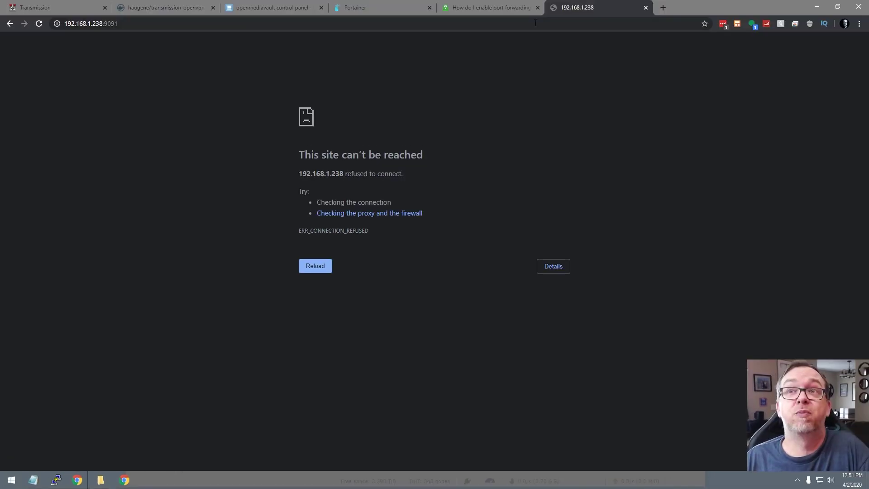
Load the Transmission web interface at 192.168.1.238:9091 and upload a torrent file from Downloads with /data/completed as destination folder
click(535, 23)
key(Return)
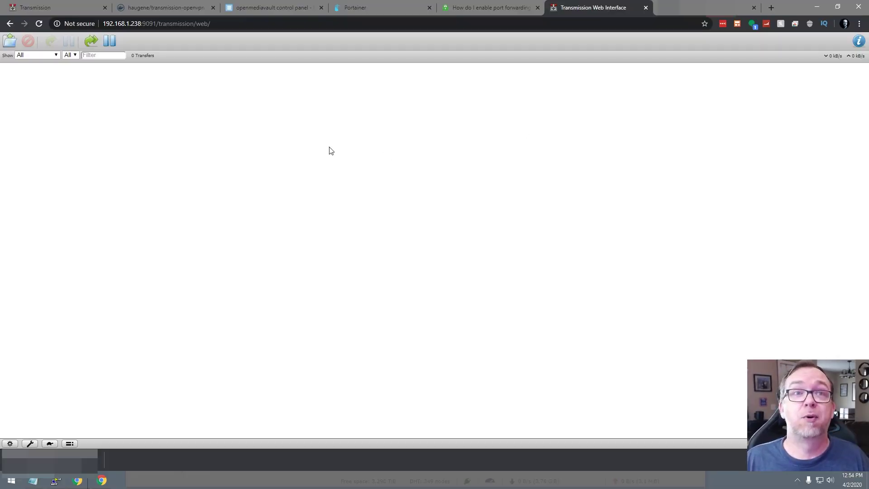
click(8, 43)
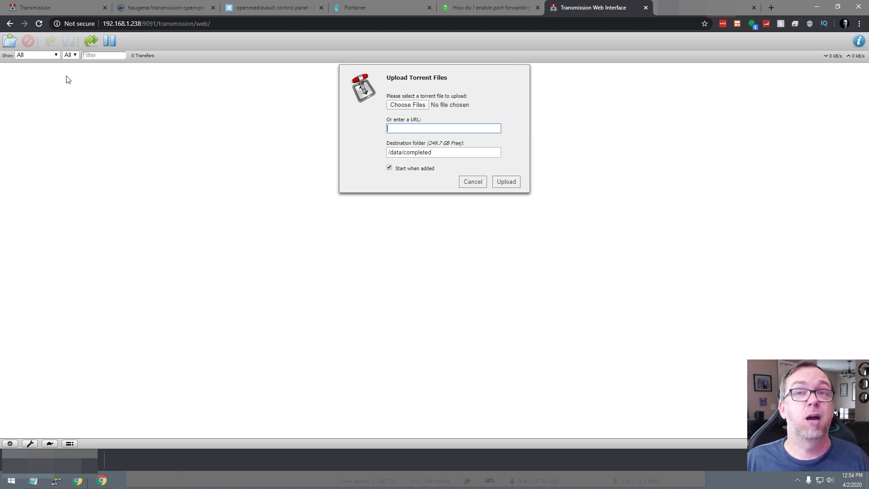
click(407, 104)
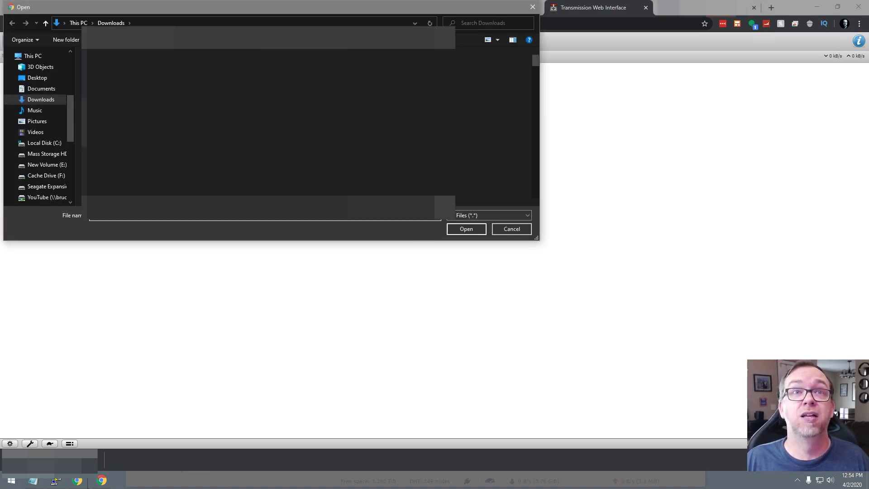
double_click(274, 149)
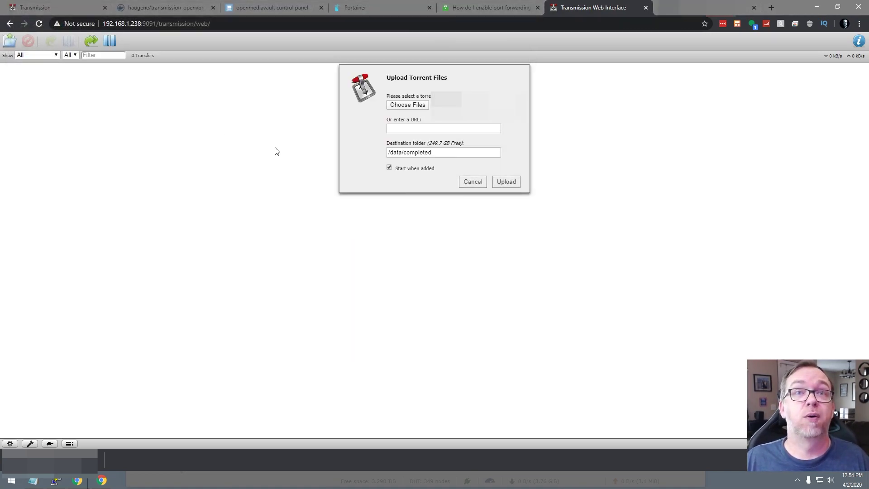
click(500, 181)
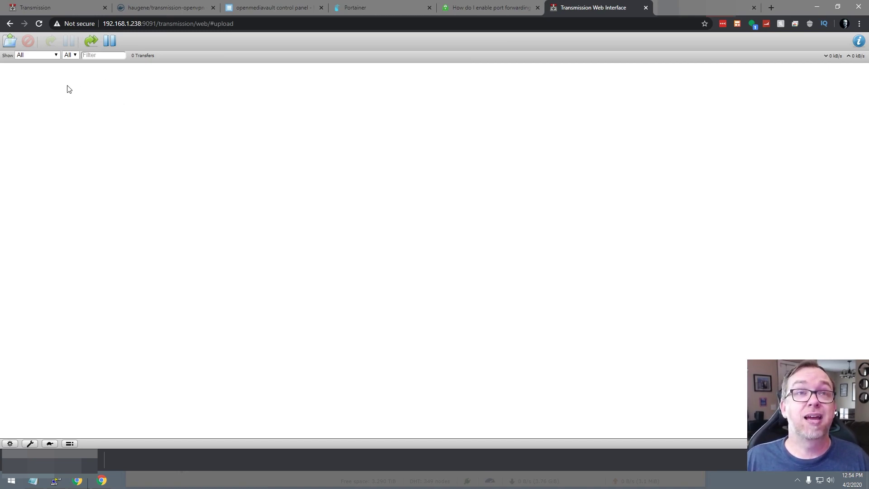